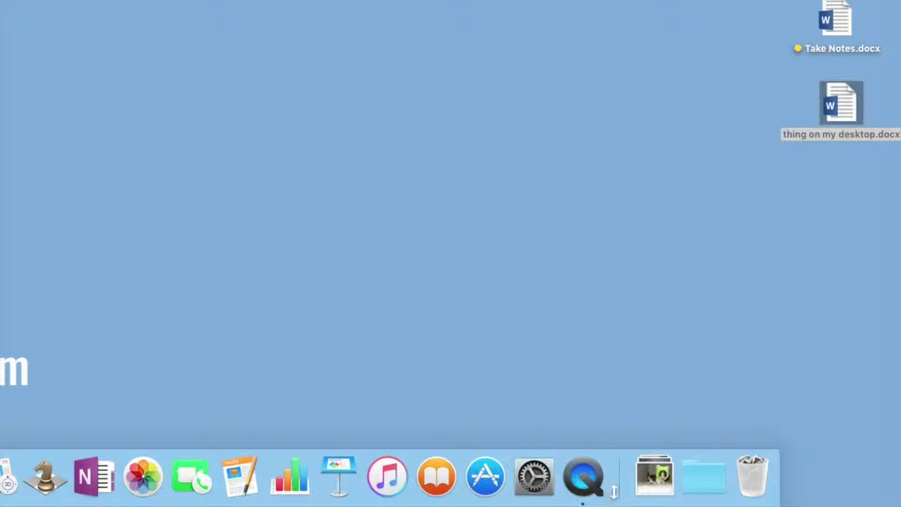
Look into the Downloads stack and the Trash from the Dock, closing each one again
{"action": "left_click", "coordinate": [663, 477]}
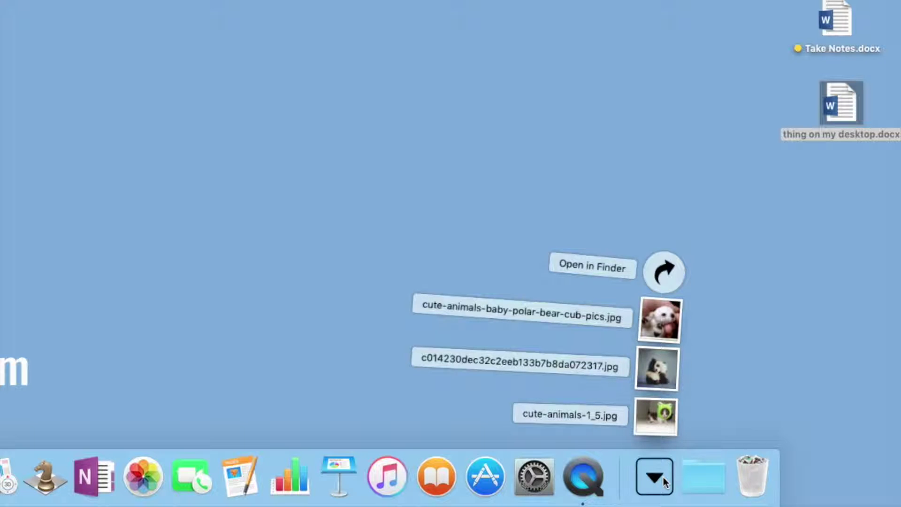
{"action": "left_click", "coordinate": [662, 476]}
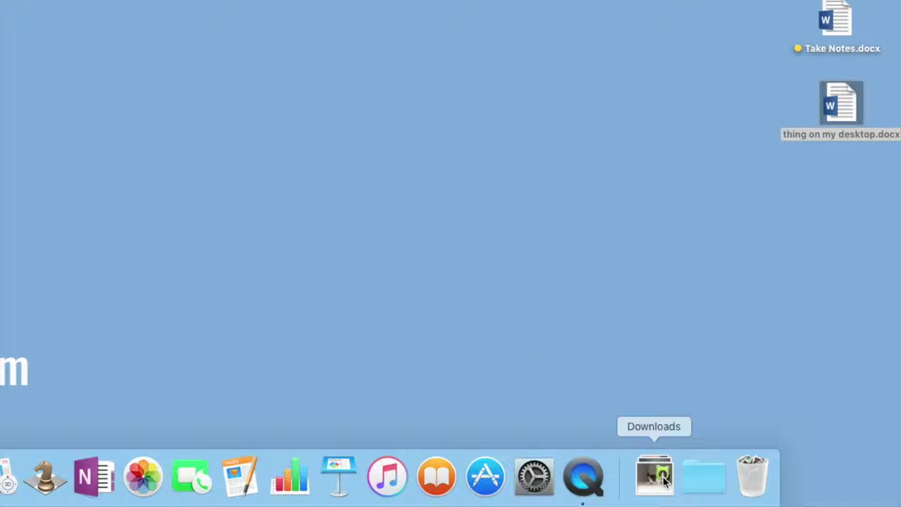
{"action": "left_click", "coordinate": [752, 477]}
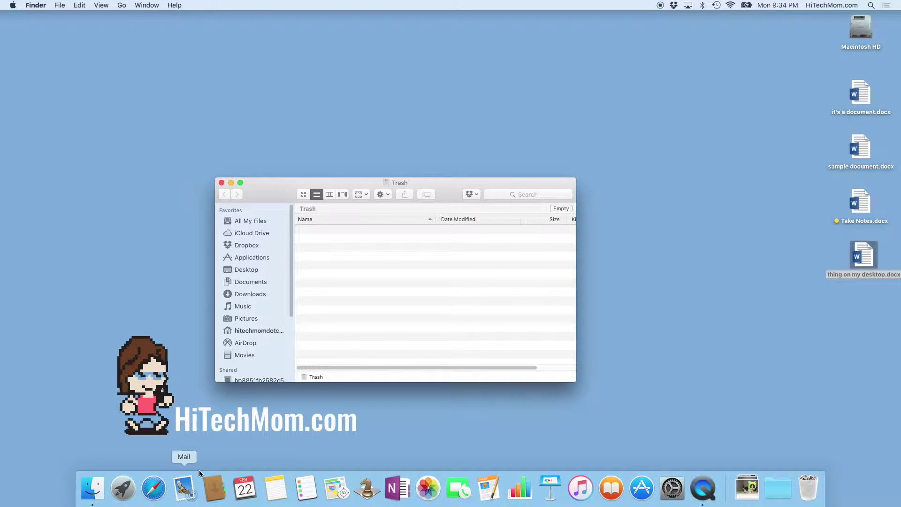
{"action": "left_click", "coordinate": [221, 183]}
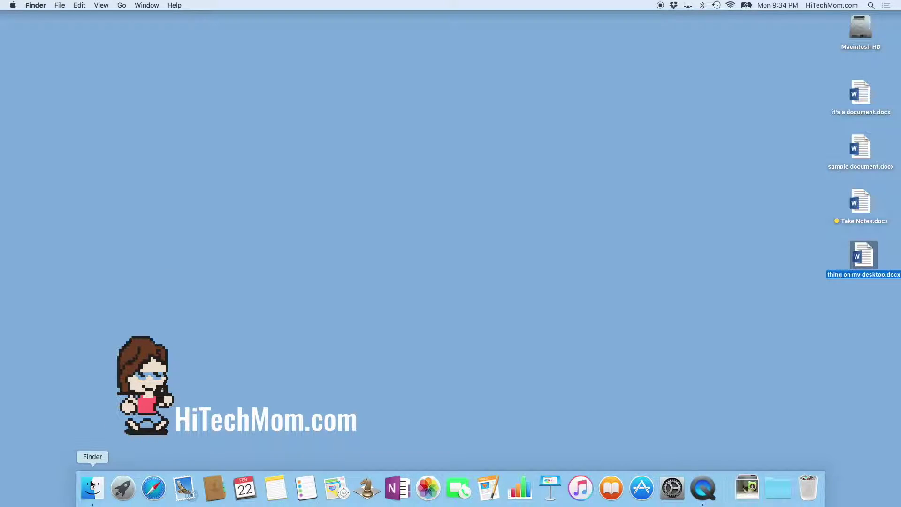
Open a Finder window and the Contacts app from the Dock, closing each one again
{"action": "left_click", "coordinate": [92, 483]}
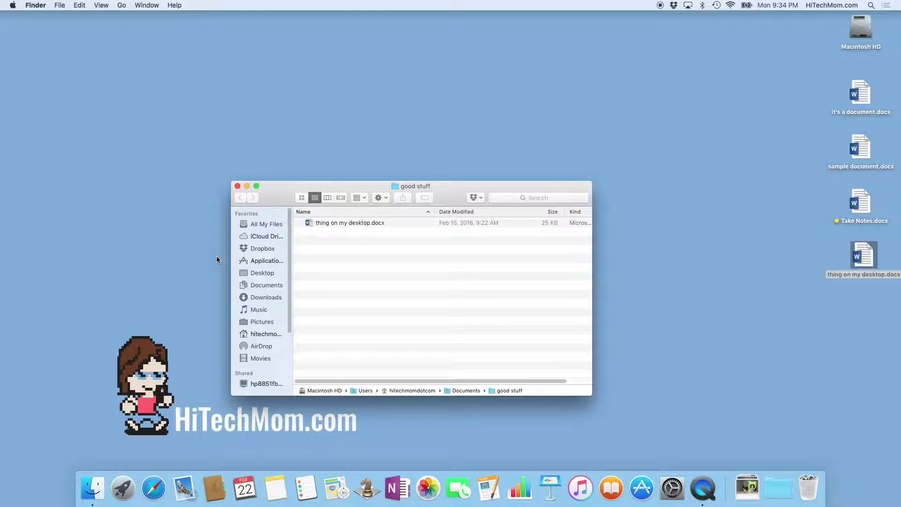
{"action": "left_click", "coordinate": [238, 185]}
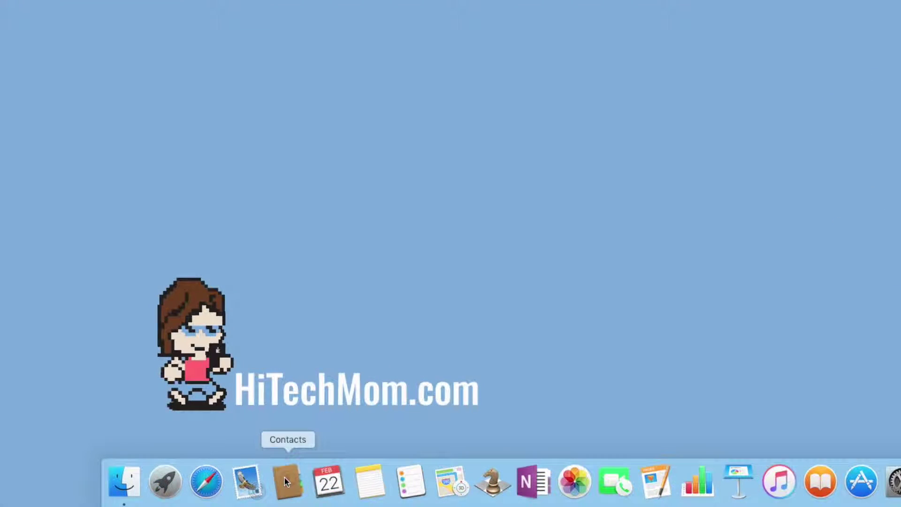
{"action": "left_click", "coordinate": [286, 480]}
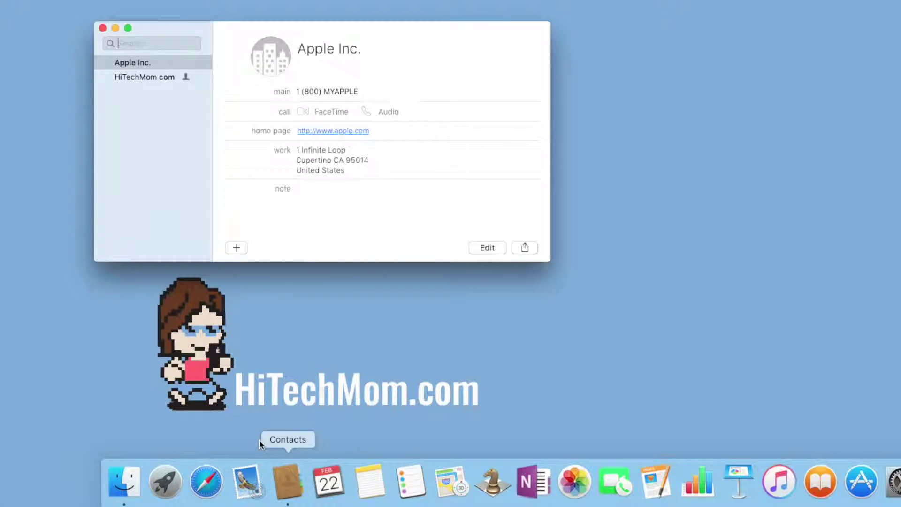
{"action": "left_click", "coordinate": [102, 28]}
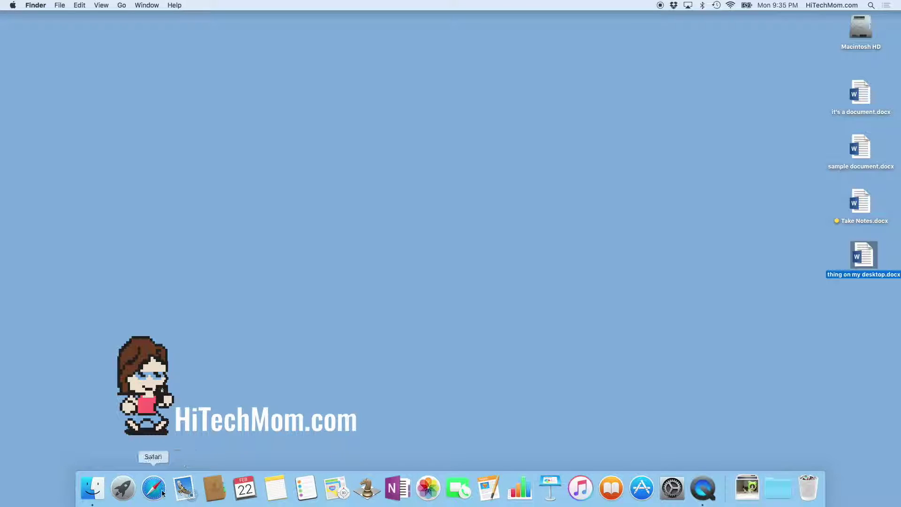
Open Launchpad and browse both pages of installed applications, ending on the first page
{"action": "left_click", "coordinate": [120, 493]}
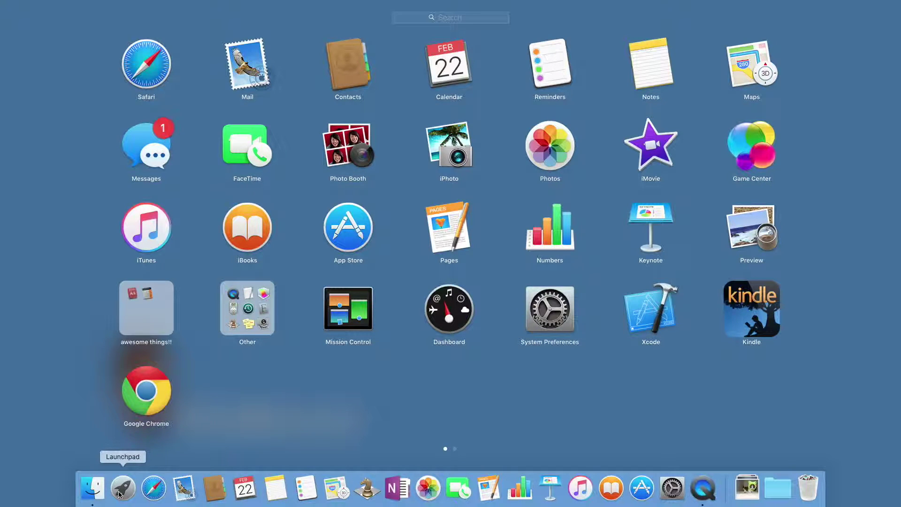
{"action": "scroll", "coordinate": [384, 416], "scroll_direction": "right", "scroll_amount": 3}
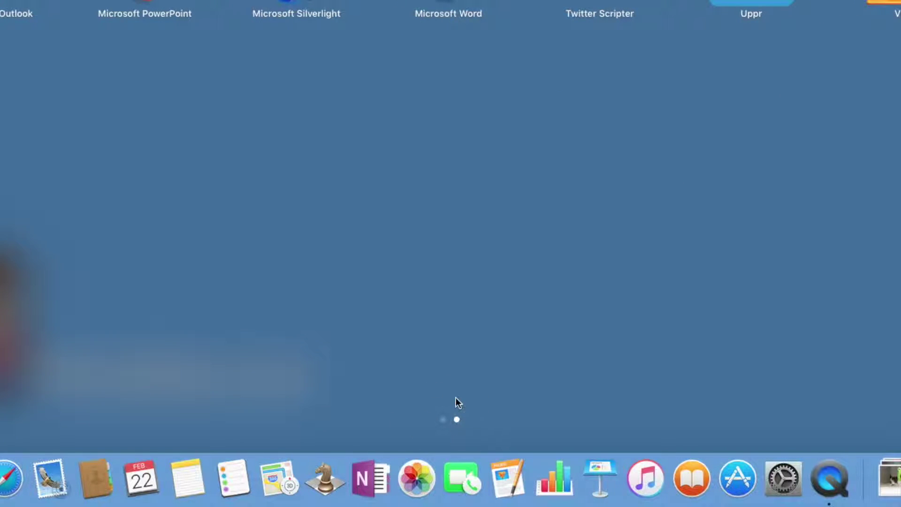
{"action": "left_click", "coordinate": [443, 421]}
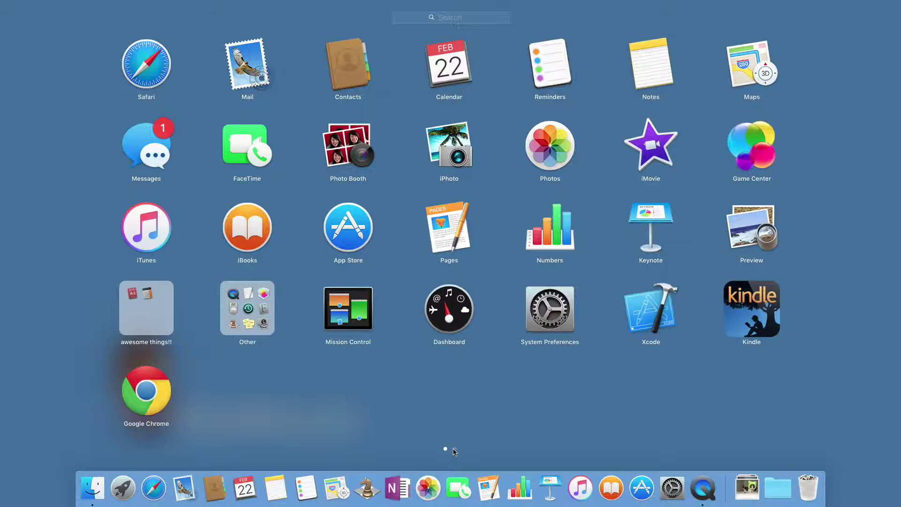
{"action": "left_click", "coordinate": [455, 449]}
{"action": "scroll", "coordinate": [454, 449], "scroll_direction": "left", "scroll_amount": 5}
{"action": "left_click", "coordinate": [454, 449]}
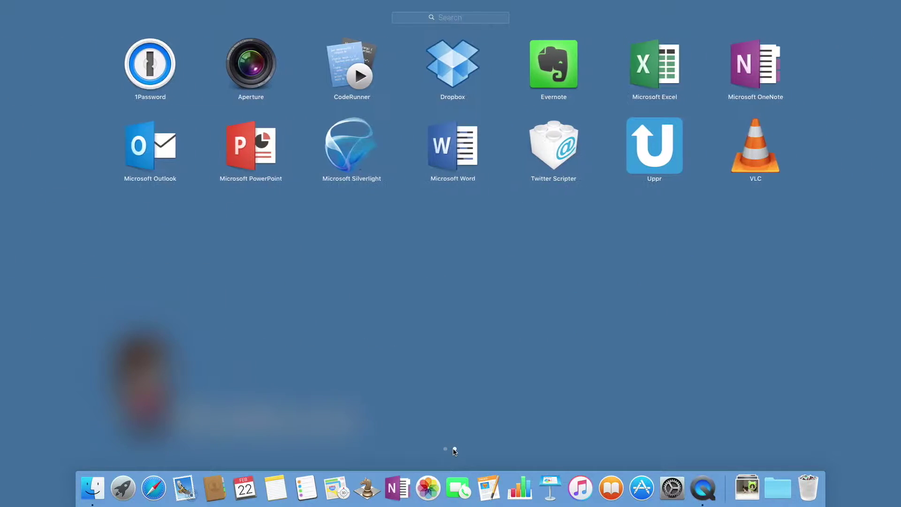
{"action": "scroll", "coordinate": [453, 451], "scroll_direction": "left", "scroll_amount": 5}
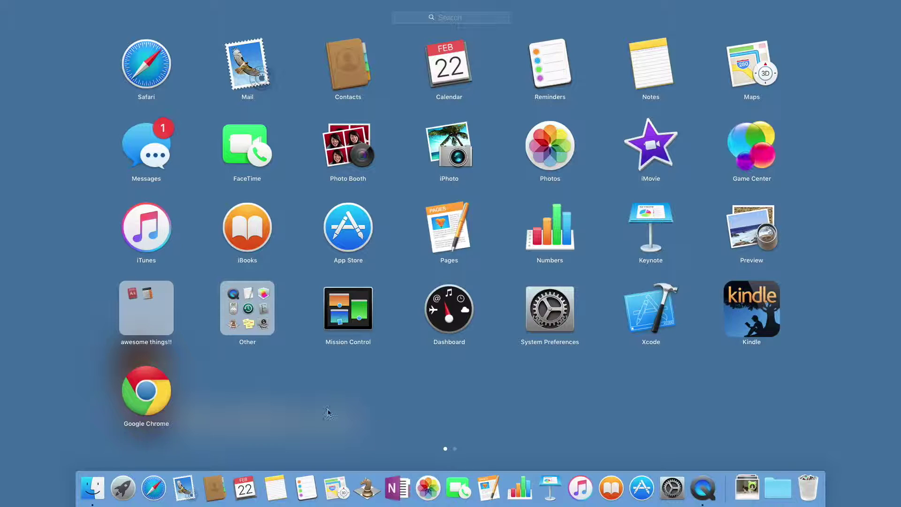
Add Google Chrome from Launchpad and the document "this file is super cool.docx" from the Documents folder to the Dock
{"action": "left_click_drag", "start_coordinate": [150, 396], "coordinate": [170, 498]}
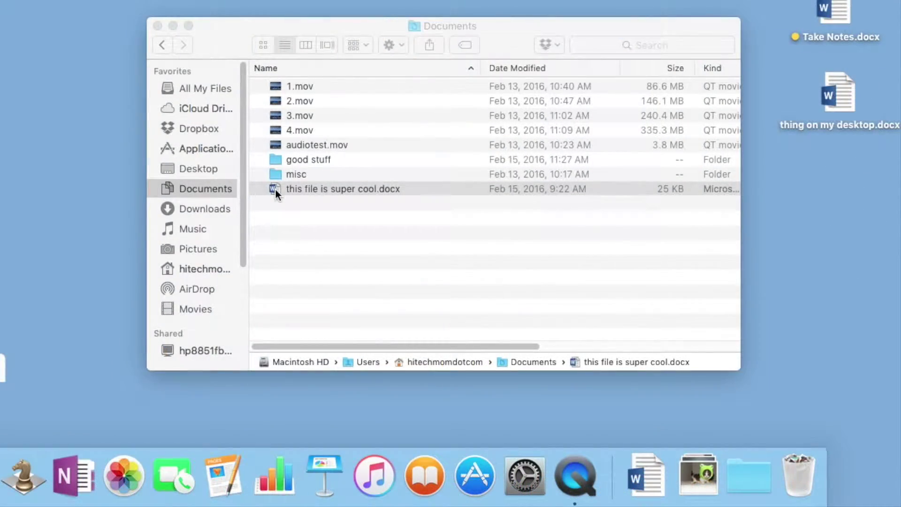
{"action": "left_click_drag", "start_coordinate": [275, 187], "coordinate": [618, 475]}
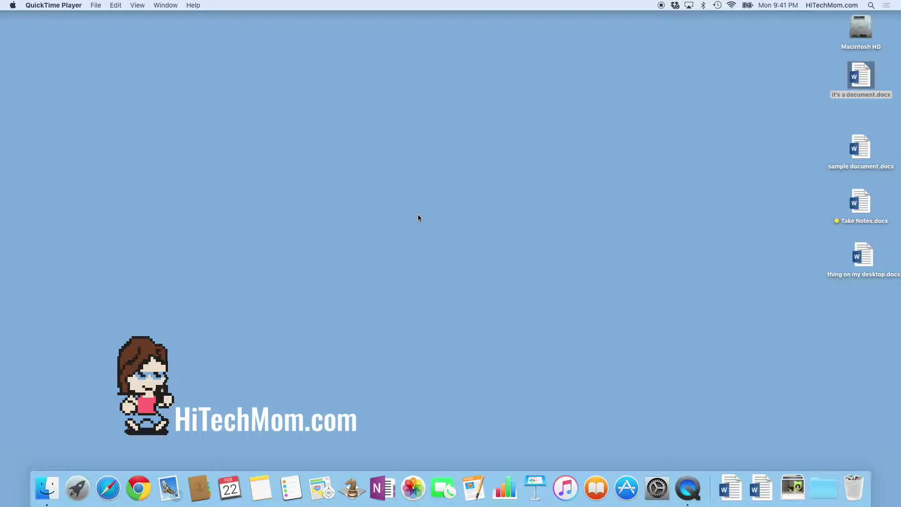
Launch Microsoft Word from the second page of Launchpad and quit it again
{"action": "left_click", "coordinate": [80, 486]}
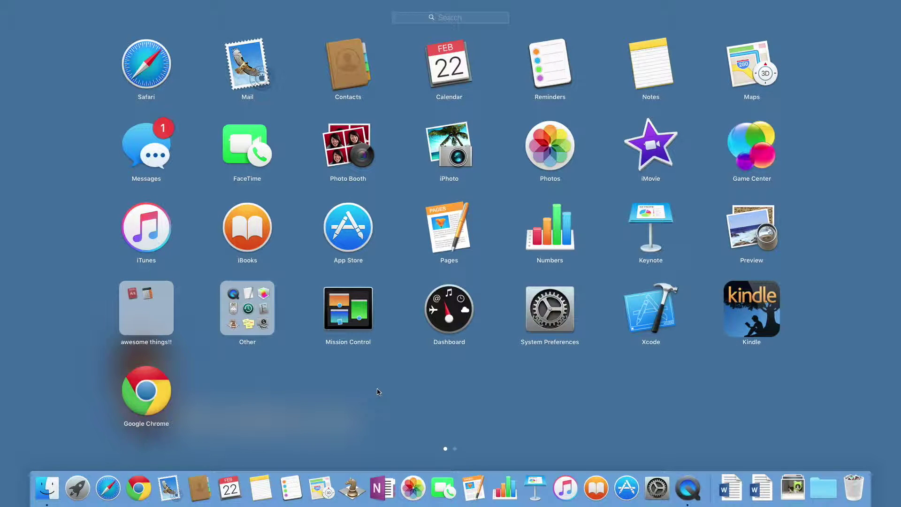
{"action": "scroll", "coordinate": [379, 392], "scroll_direction": "right", "scroll_amount": 3}
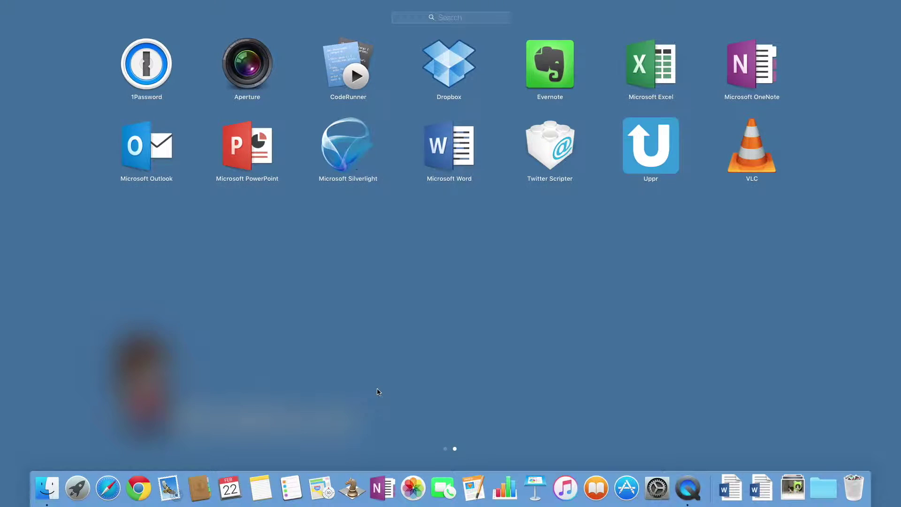
{"action": "left_click", "coordinate": [451, 160]}
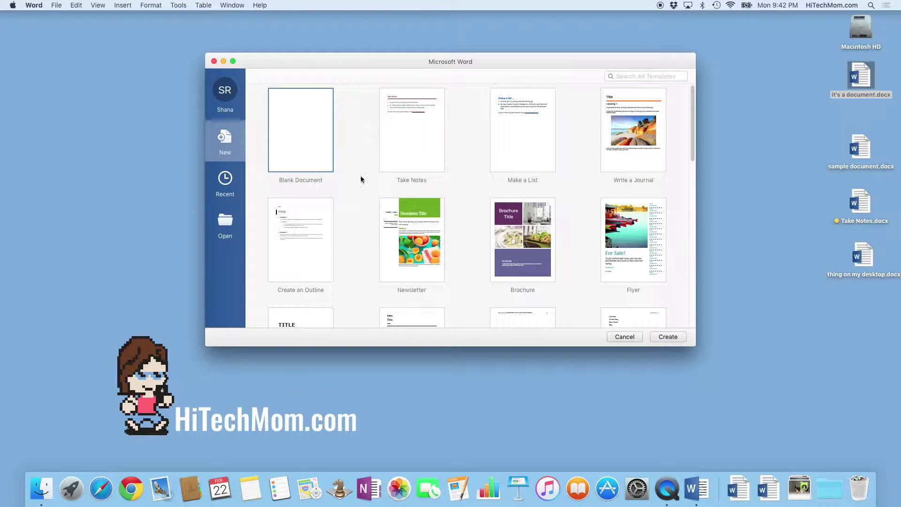
{"action": "left_click", "coordinate": [39, 6]}
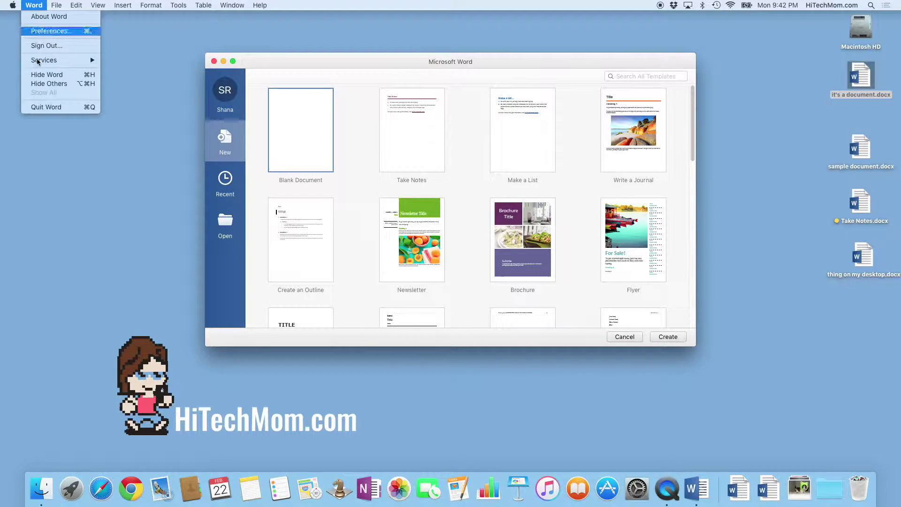
{"action": "left_click", "coordinate": [46, 107]}
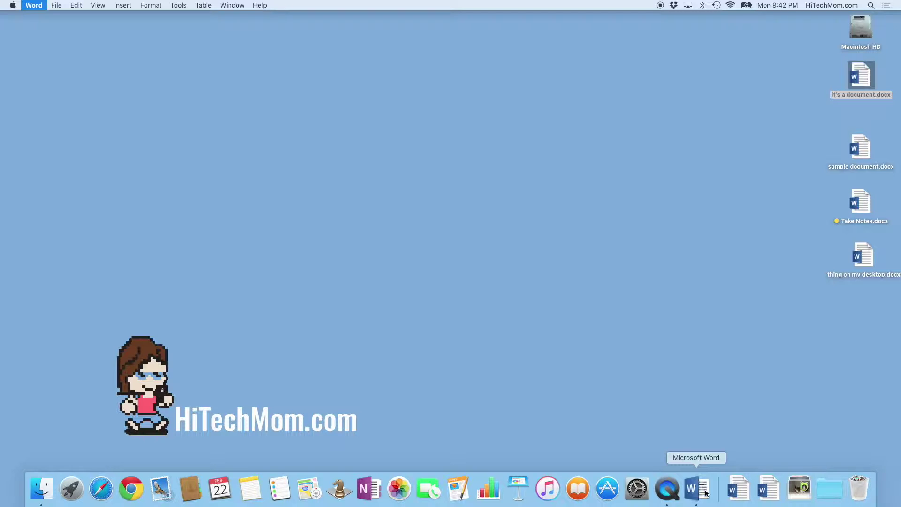
{"action": "key", "text": "super+q"}
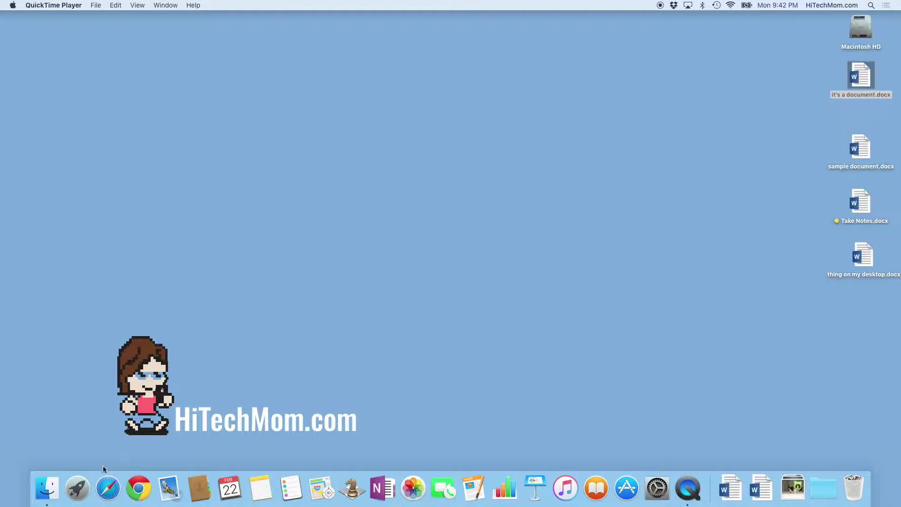
Relaunch Microsoft Word from Launchpad so that its icon shows in the Dock
{"action": "left_click", "coordinate": [77, 488]}
{"action": "left_click", "coordinate": [440, 158]}
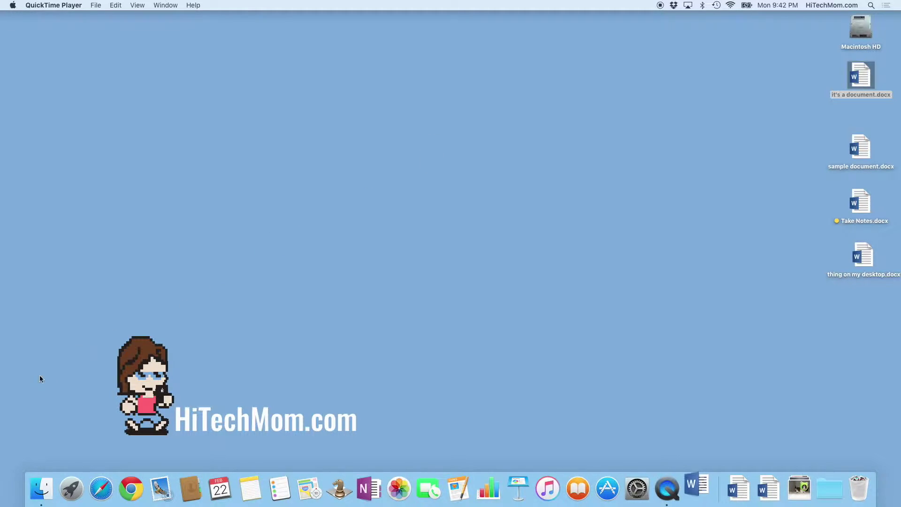
{"action": "left_click", "coordinate": [72, 488]}
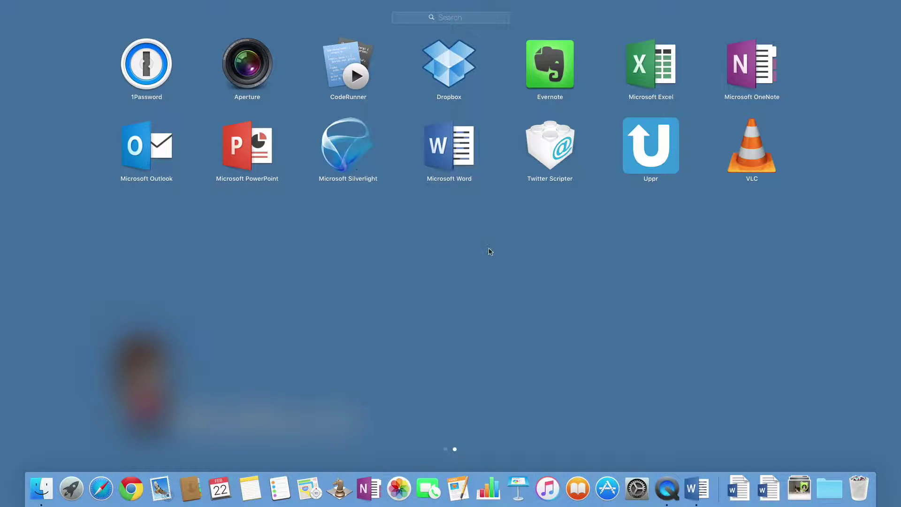
{"action": "left_click", "coordinate": [495, 263]}
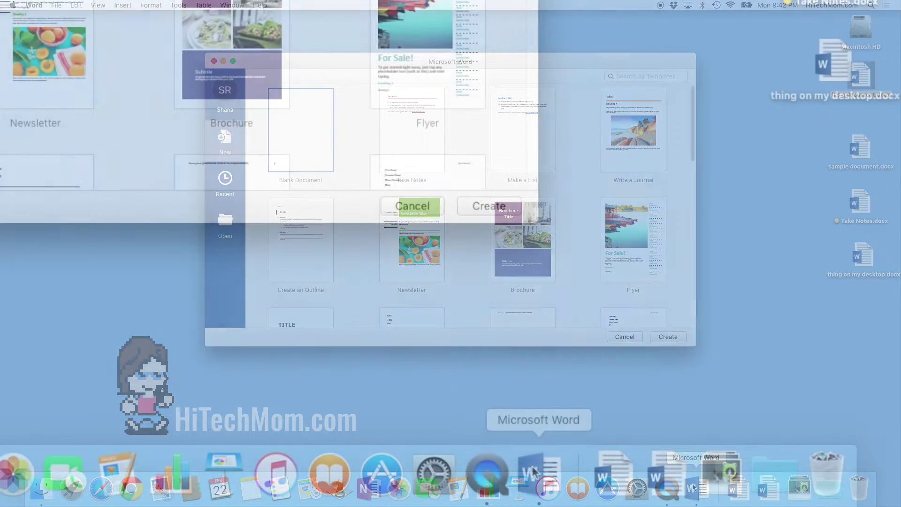
Set the Microsoft Word icon to Keep in Dock and quit Word
{"action": "right_click", "coordinate": [693, 487]}
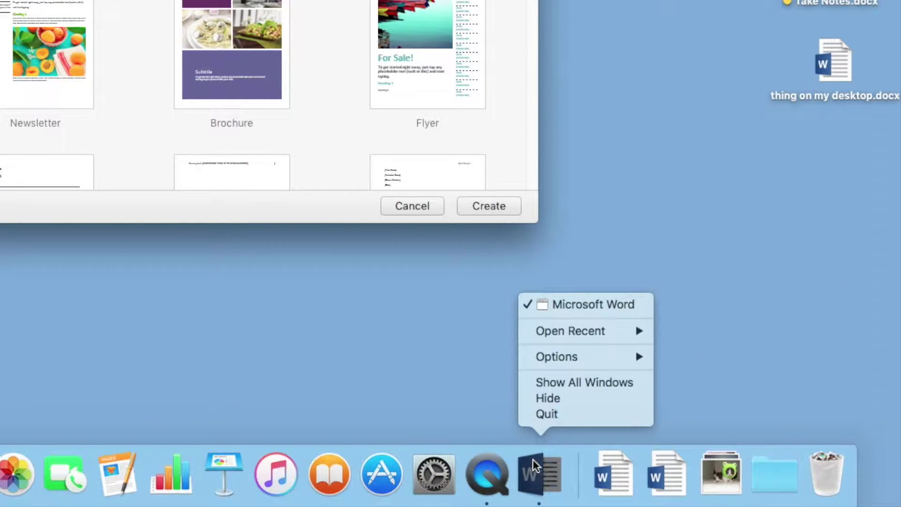
{"action": "mouse_move", "coordinate": [554, 353]}
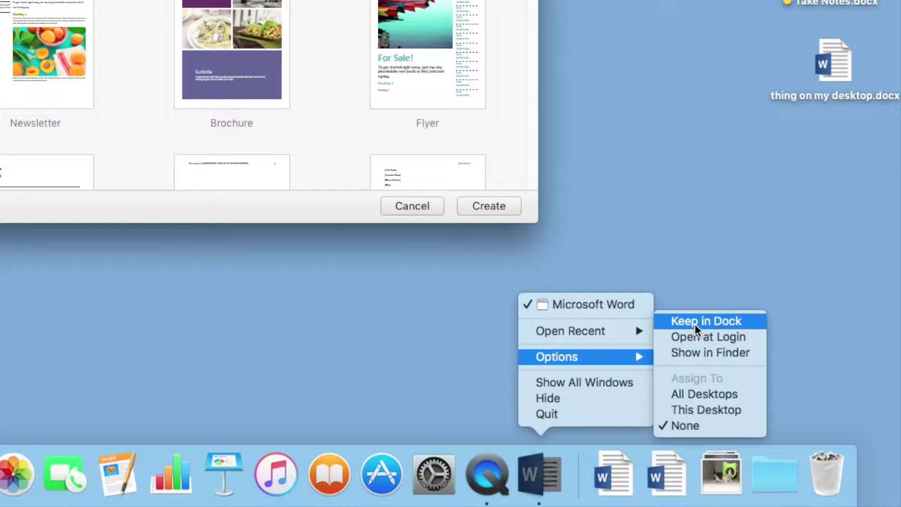
{"action": "left_click", "coordinate": [734, 319]}
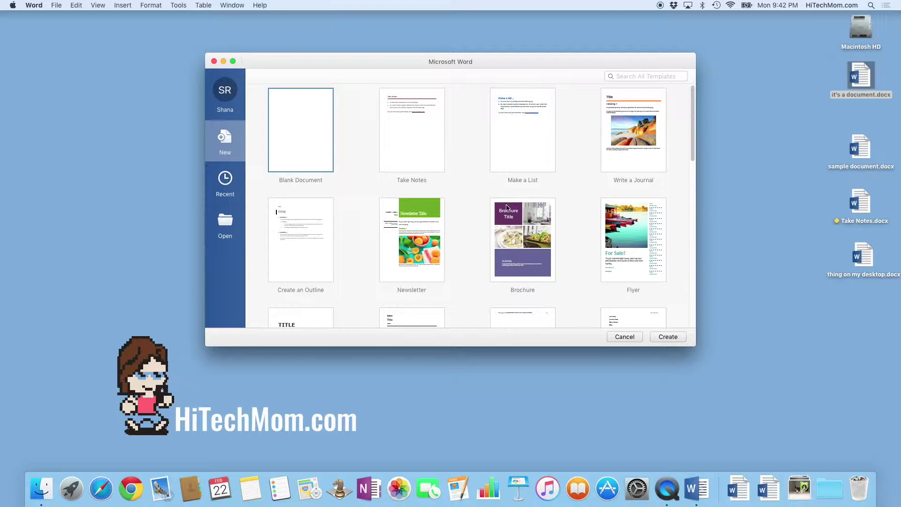
{"action": "left_click", "coordinate": [41, 7]}
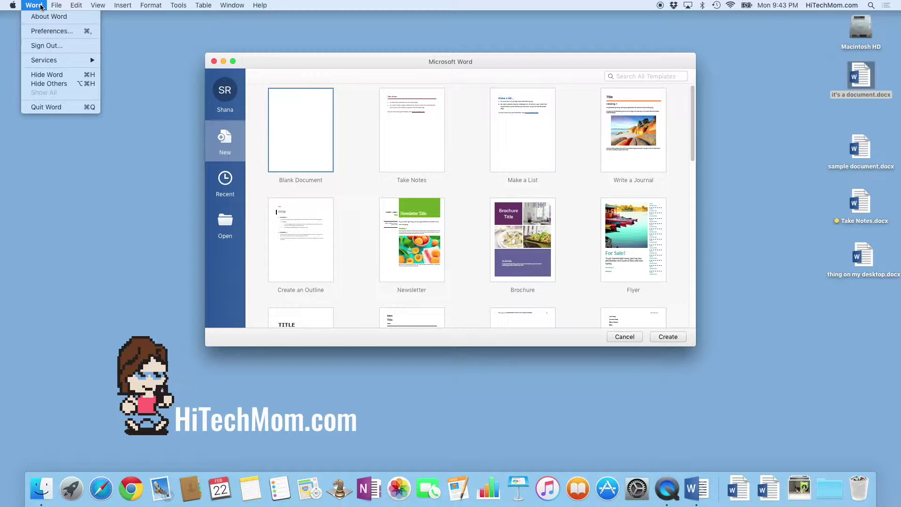
{"action": "left_click", "coordinate": [46, 107]}
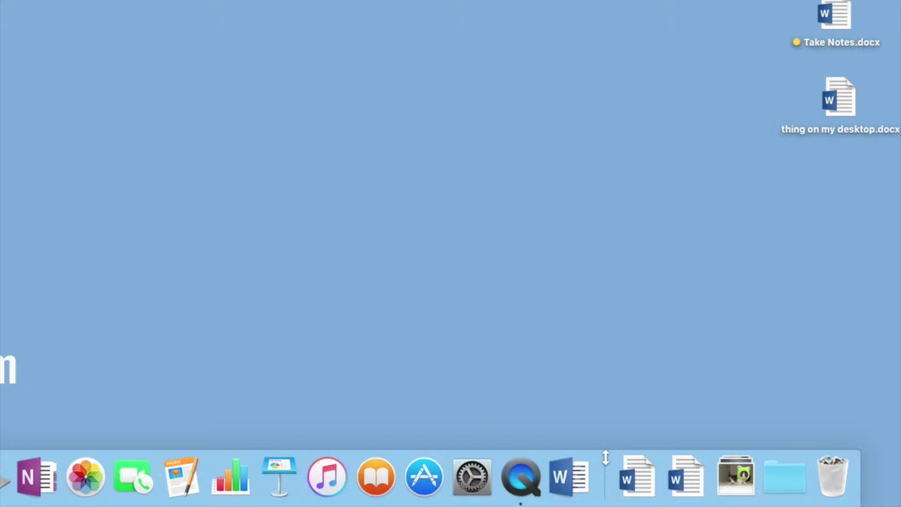
Shrink the Dock directly on the desktop and enlarge it again using its divider
{"action": "left_click_drag", "start_coordinate": [605, 462], "coordinate": [597, 479]}
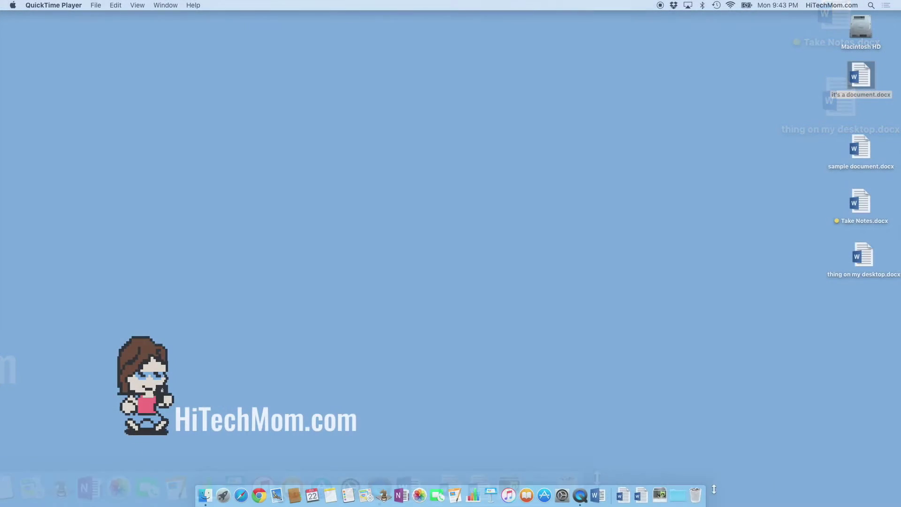
{"action": "left_click_drag", "start_coordinate": [713, 491], "coordinate": [713, 478]}
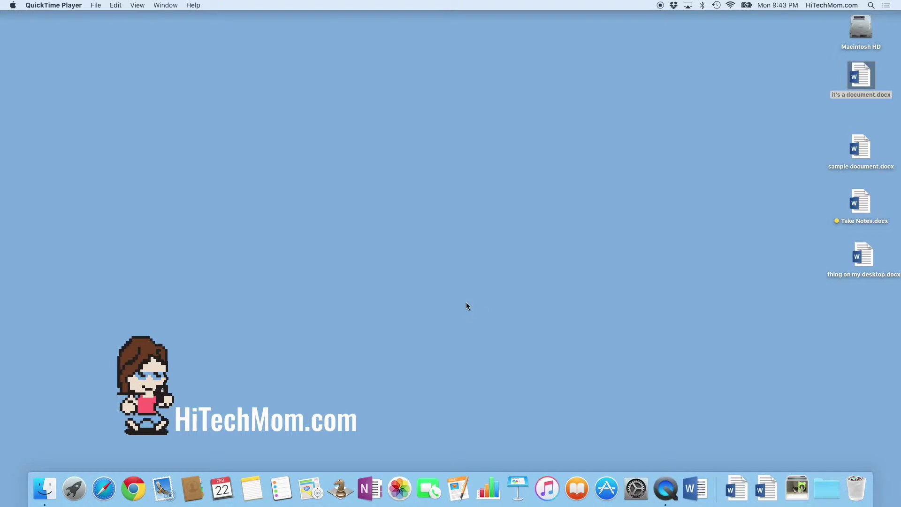
Open the Dock settings in System Preferences and adjust the Dock size, ending slightly below the middle of the range
{"action": "left_click", "coordinate": [14, 5]}
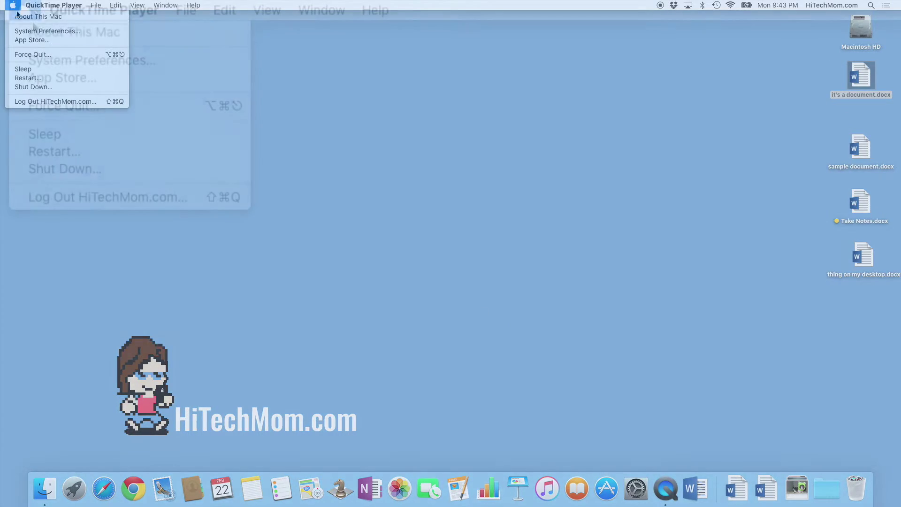
{"action": "left_click", "coordinate": [93, 61]}
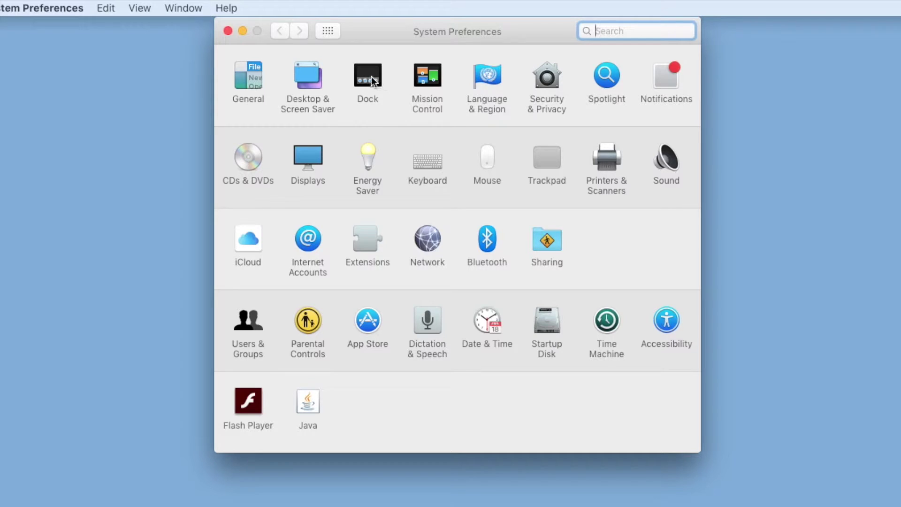
{"action": "left_click", "coordinate": [372, 80]}
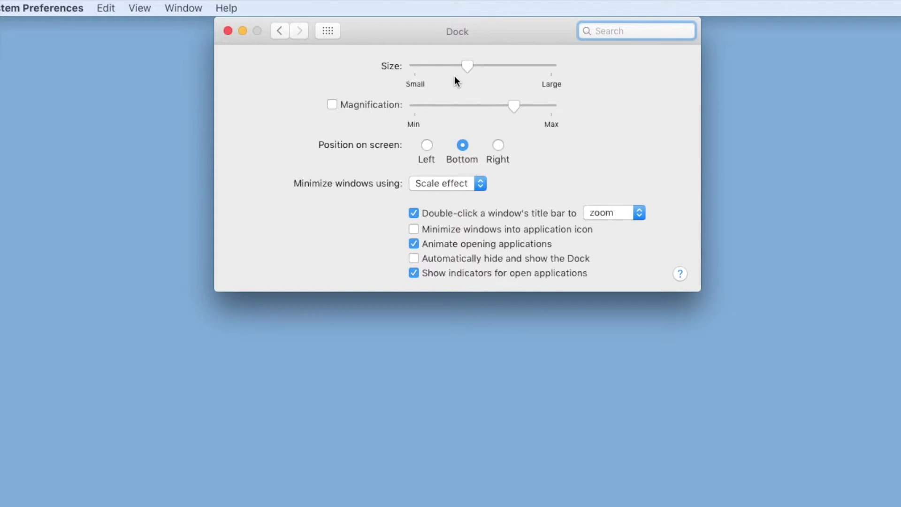
{"action": "left_click_drag", "start_coordinate": [468, 64], "coordinate": [521, 68]}
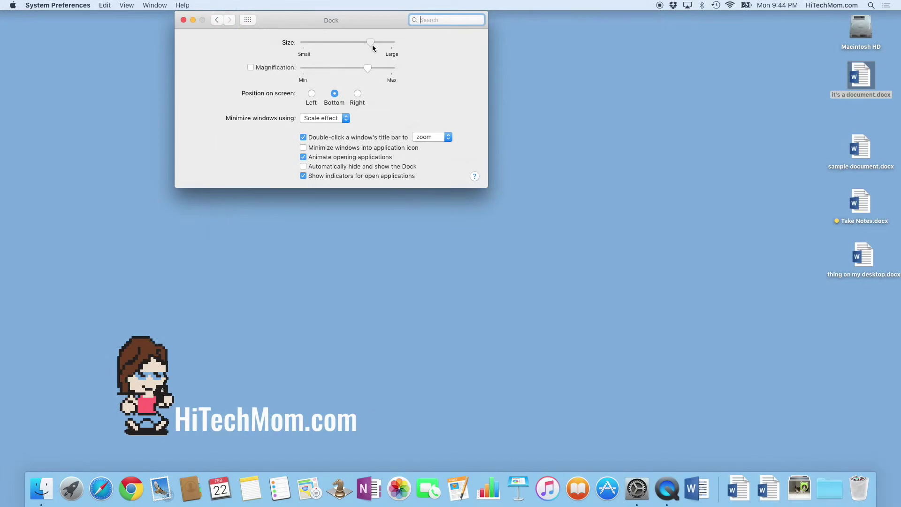
{"action": "left_click_drag", "start_coordinate": [367, 46], "coordinate": [343, 50]}
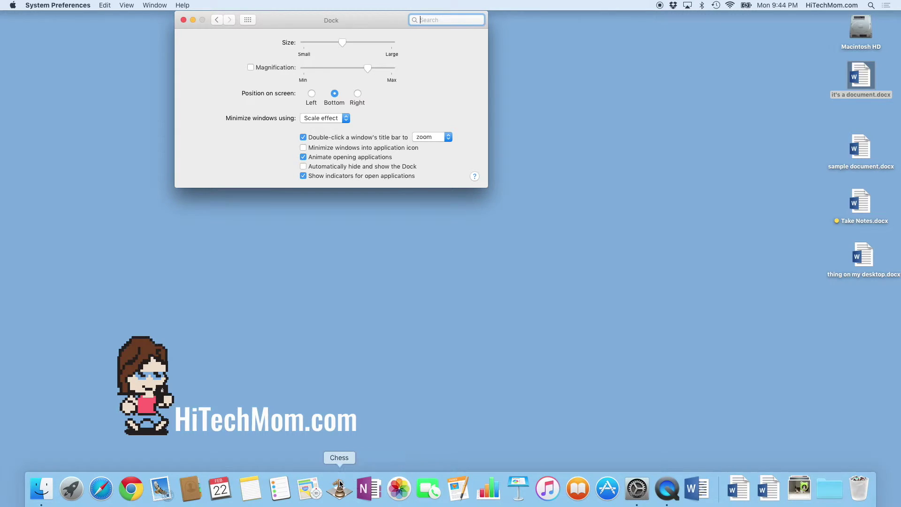
Turn on Dock magnification, raise its amount to Max, and turn magnification off again
{"action": "left_click", "coordinate": [251, 68]}
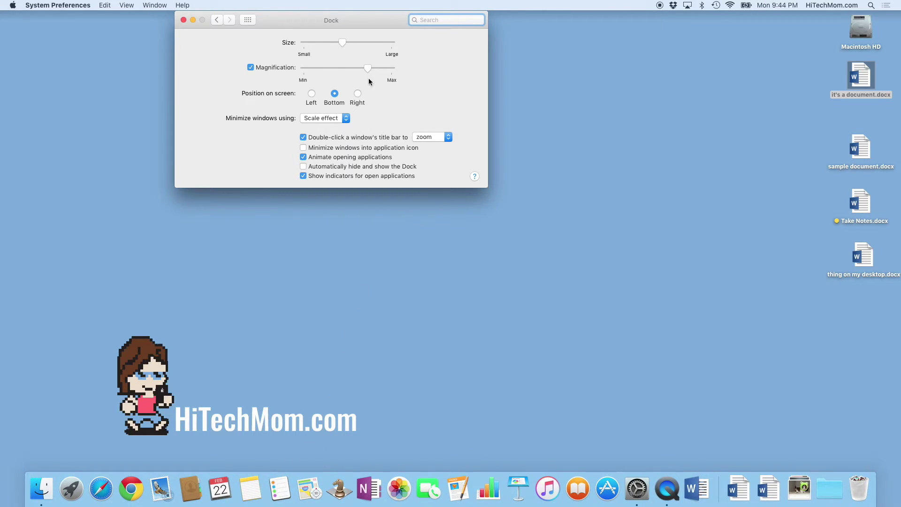
{"action": "left_click_drag", "start_coordinate": [367, 69], "coordinate": [391, 69]}
{"action": "left_click", "coordinate": [251, 68]}
Try the Left and Right screen positions for the Dock and return it to Bottom
{"action": "left_click", "coordinate": [313, 97]}
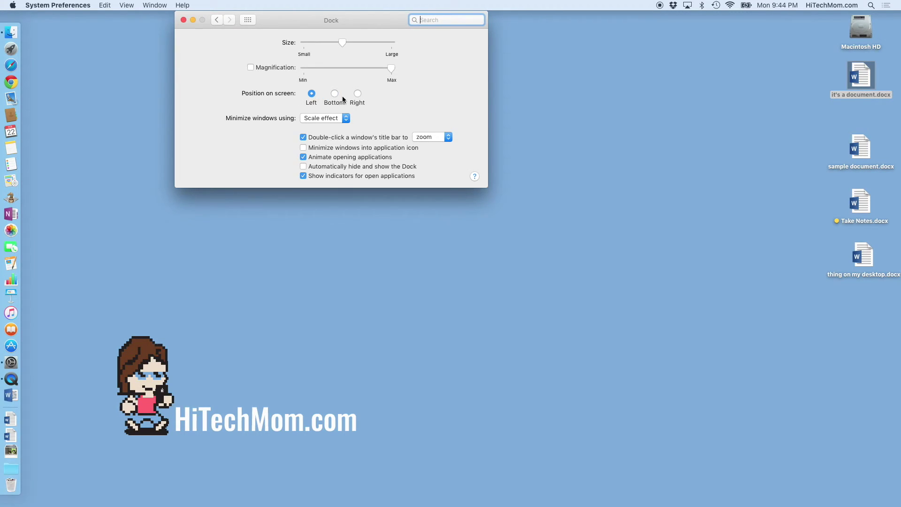
{"action": "left_click", "coordinate": [358, 95]}
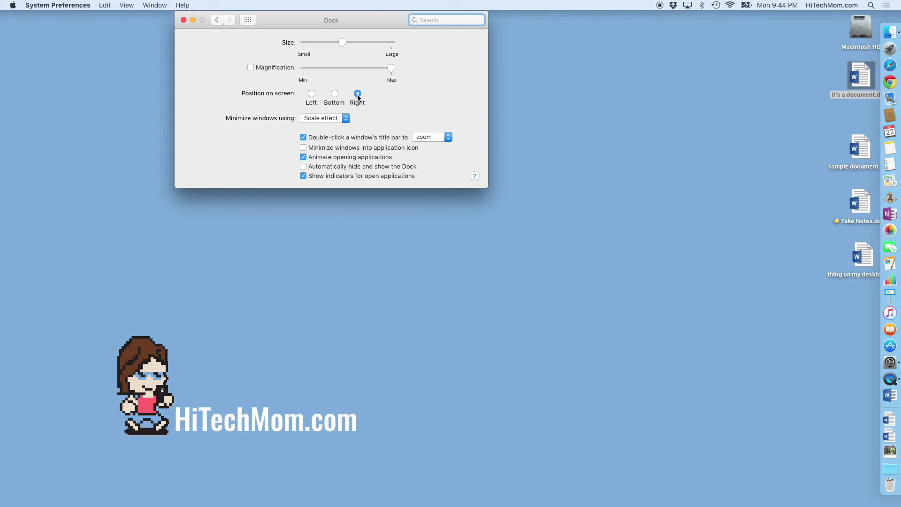
{"action": "left_click", "coordinate": [335, 94]}
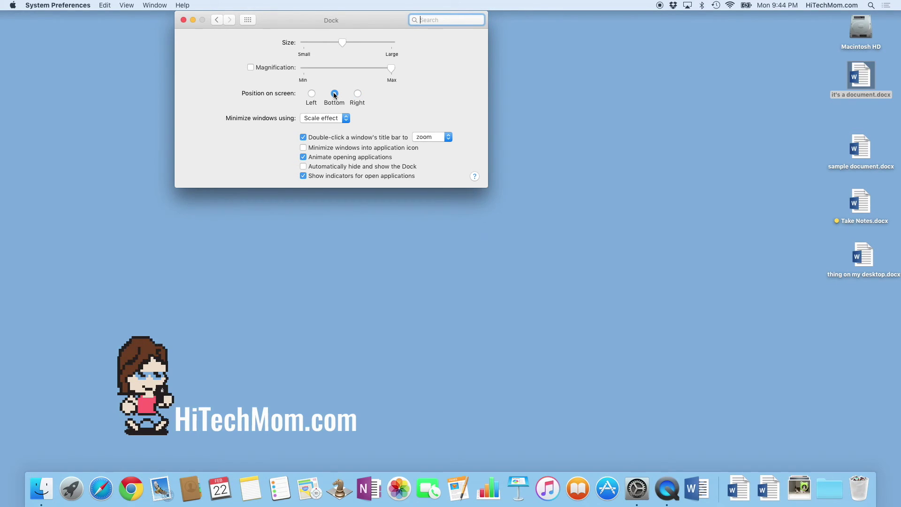